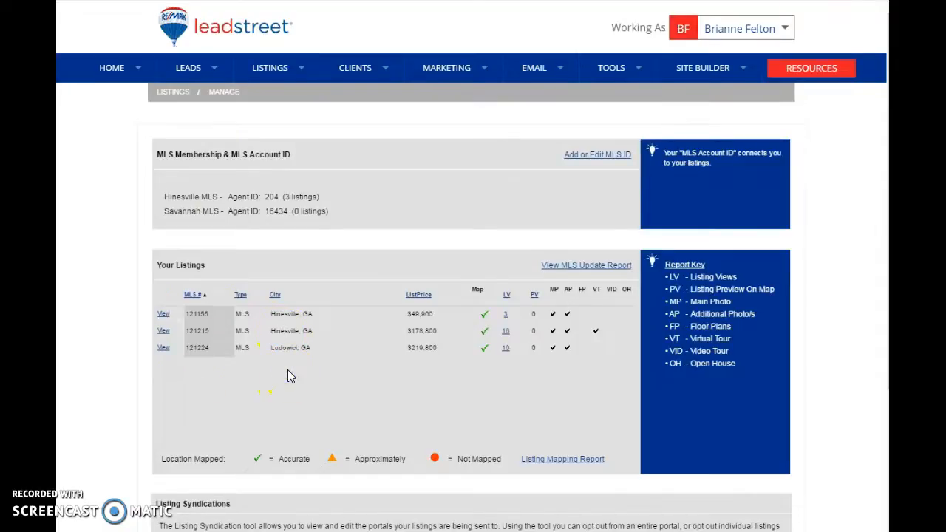
Open the details of the $219,800 Ludowici, GA listing.
{"action": "scroll", "coordinate": [287, 369], "scroll_direction": "down", "scroll_amount": 1}
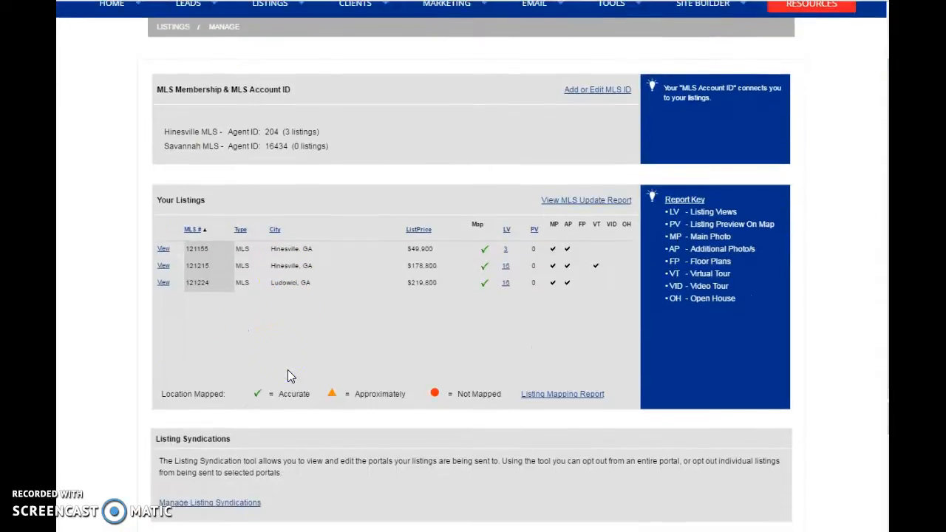
{"action": "left_click", "coordinate": [164, 284]}
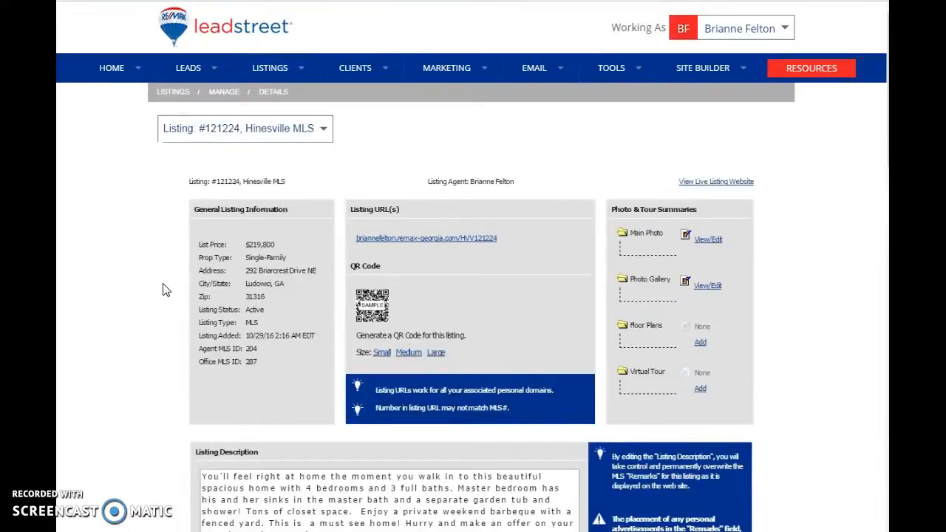
{"action": "scroll", "coordinate": [175, 303], "scroll_direction": "down", "scroll_amount": 3}
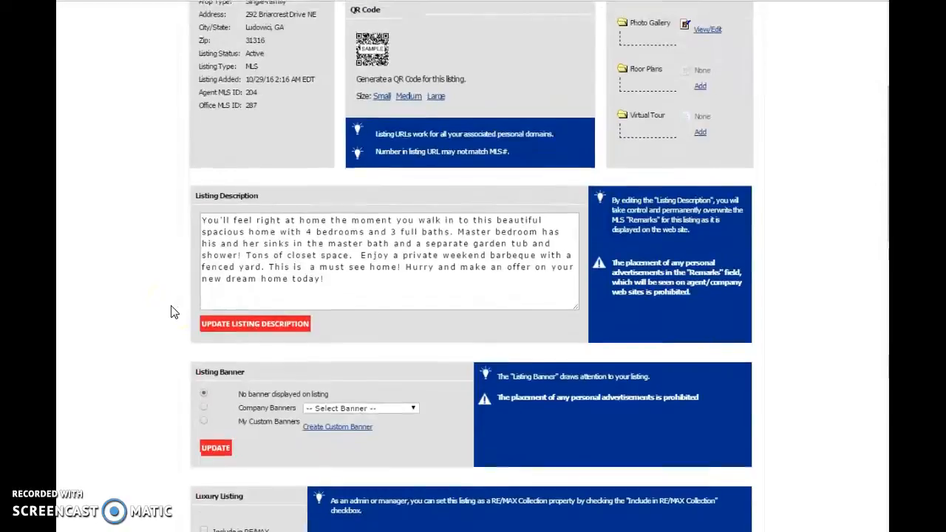
{"action": "scroll", "coordinate": [175, 310], "scroll_direction": "up", "scroll_amount": 3}
Go to the Design Center page for this listing.
{"action": "left_click", "coordinate": [240, 180]}
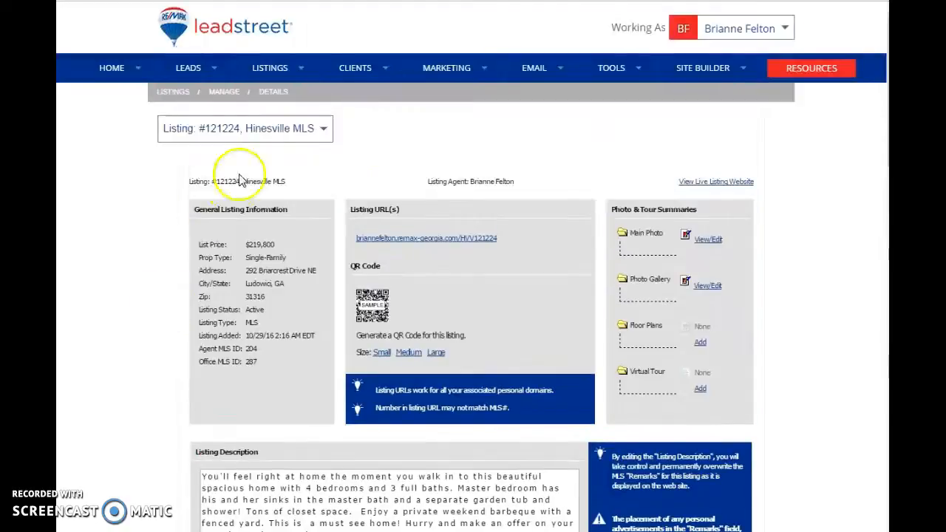
{"action": "left_click", "coordinate": [259, 130]}
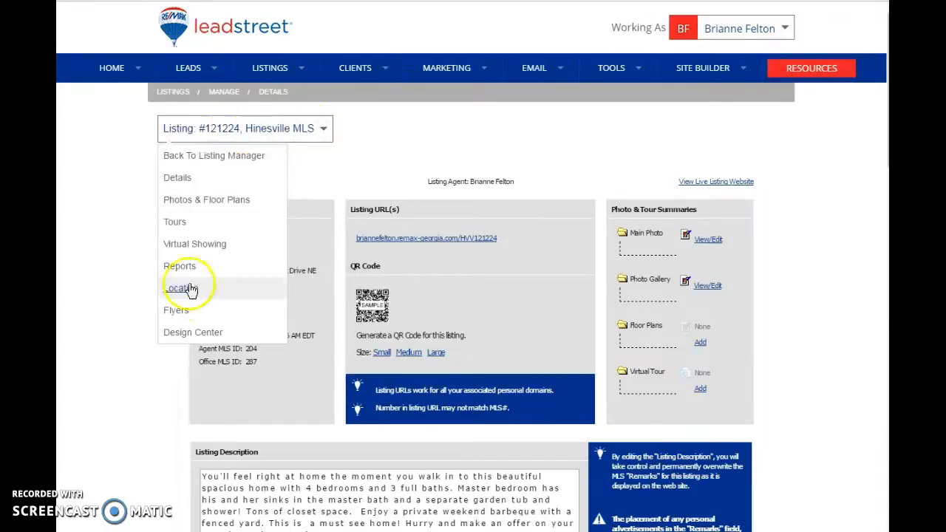
{"action": "left_click", "coordinate": [177, 344]}
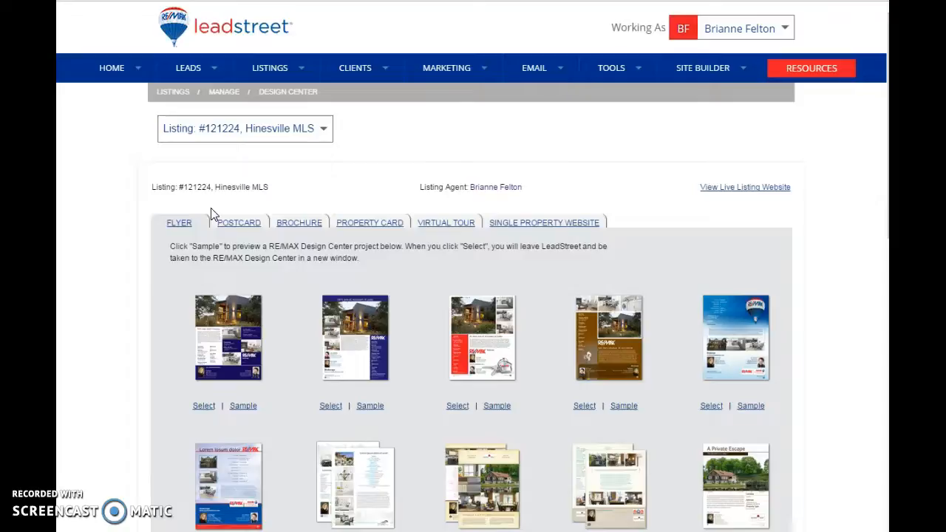
Select the dark Listing Flyer 6 design, continue to the RE/MAX Design Center and dismiss the photo page announcement.
{"action": "scroll", "coordinate": [291, 385], "scroll_direction": "down", "scroll_amount": 2}
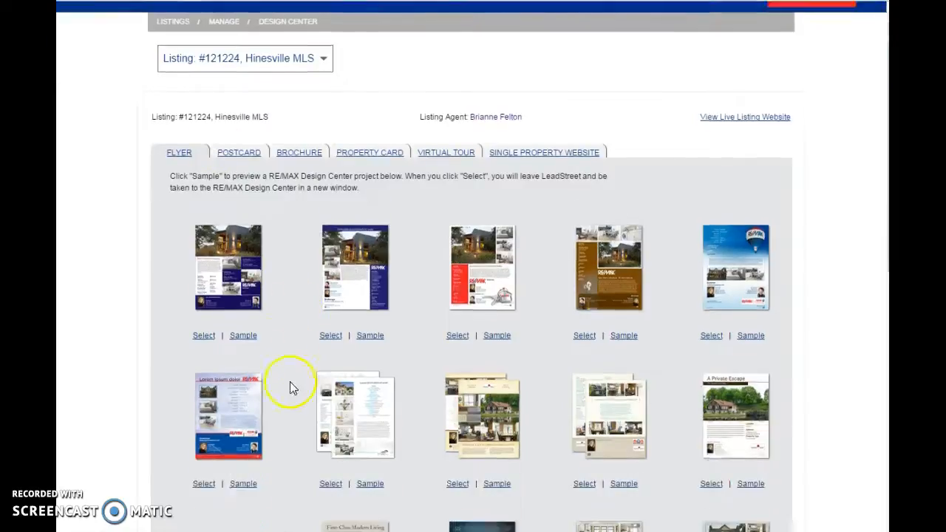
{"action": "scroll", "coordinate": [378, 423], "scroll_direction": "down", "scroll_amount": 2}
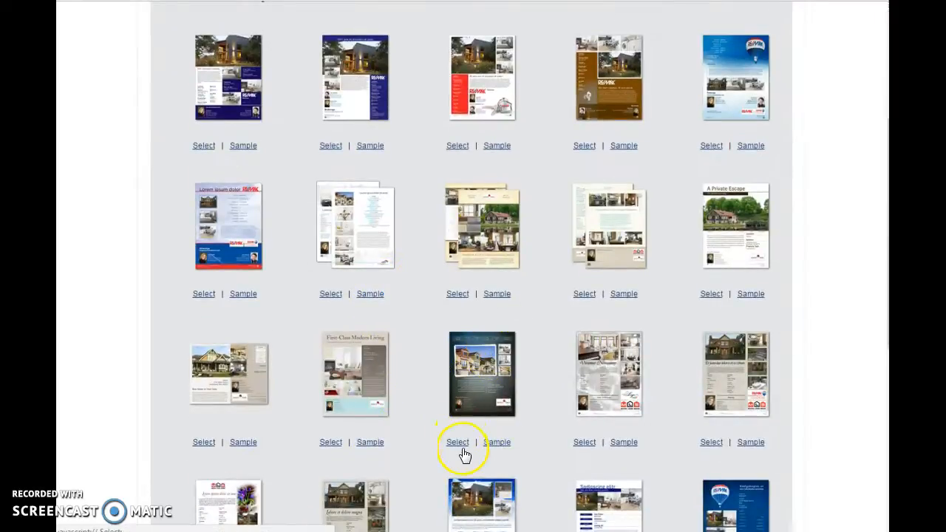
{"action": "scroll", "coordinate": [463, 449], "scroll_direction": "down", "scroll_amount": 2}
{"action": "left_click", "coordinate": [459, 313]}
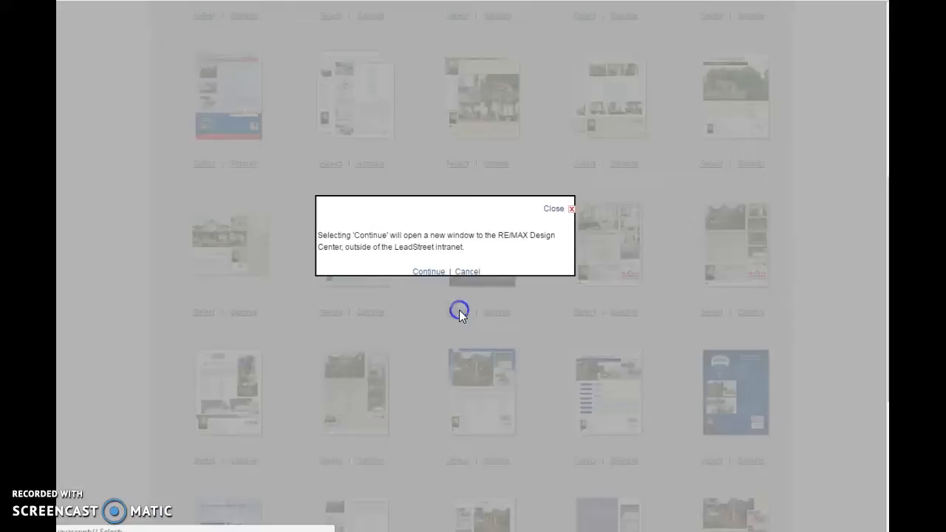
{"action": "left_click", "coordinate": [429, 272]}
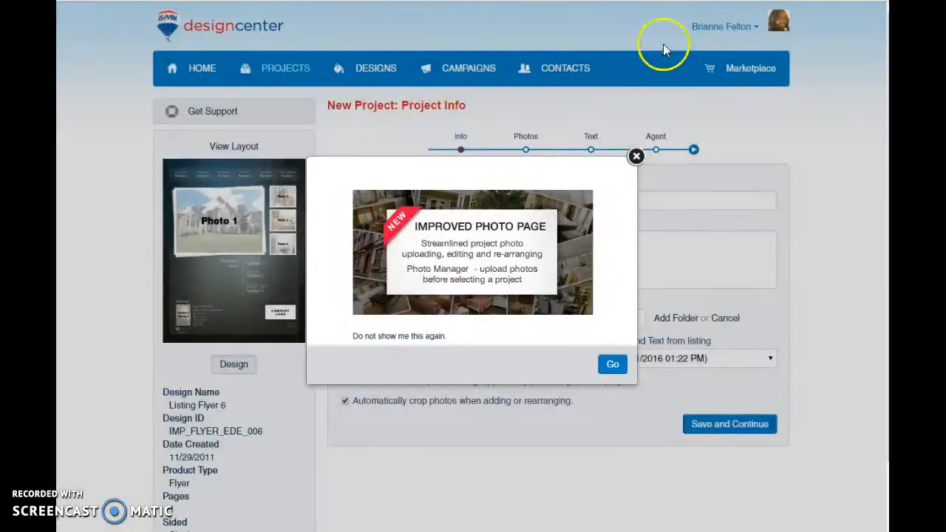
{"action": "left_click", "coordinate": [636, 157]}
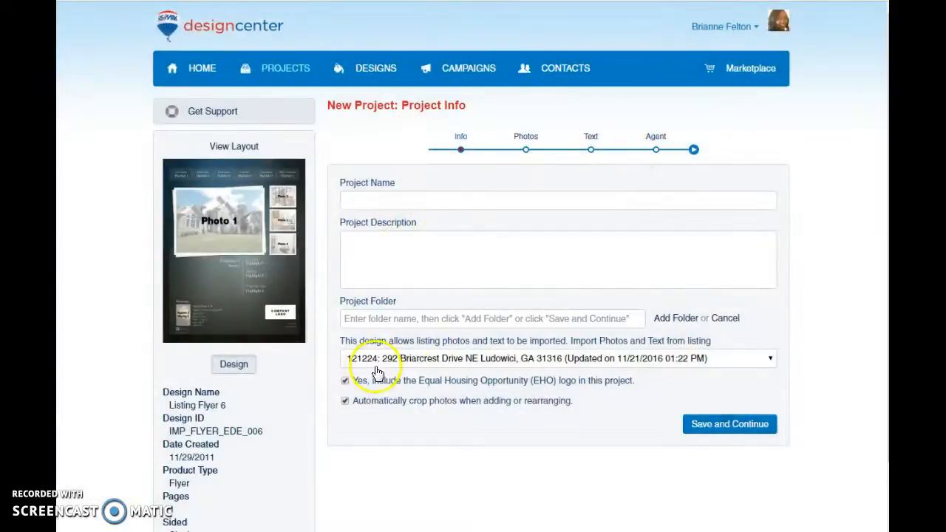
Name the project with the property's street address followed by "- Flyer" and use the street address alone as its new project folder.
{"action": "left_click", "coordinate": [412, 205]}
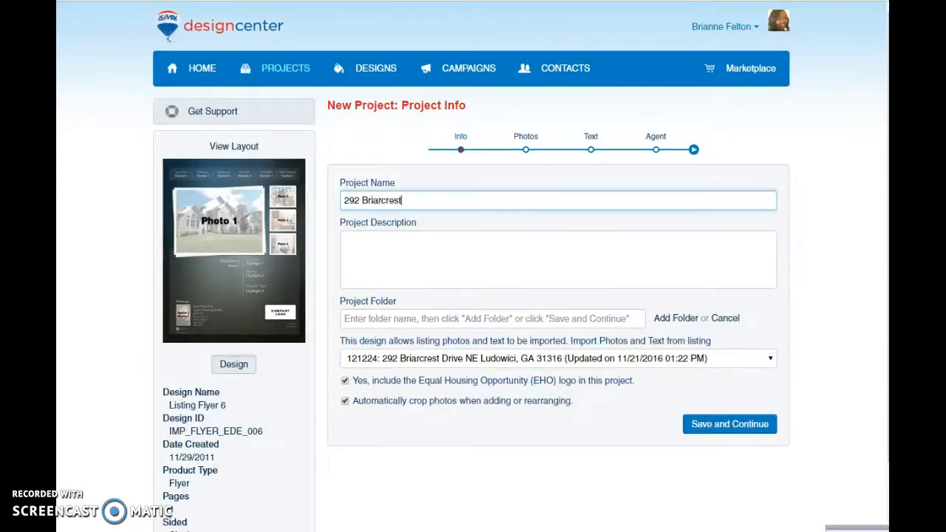
{"action": "type", "text": "ly"}
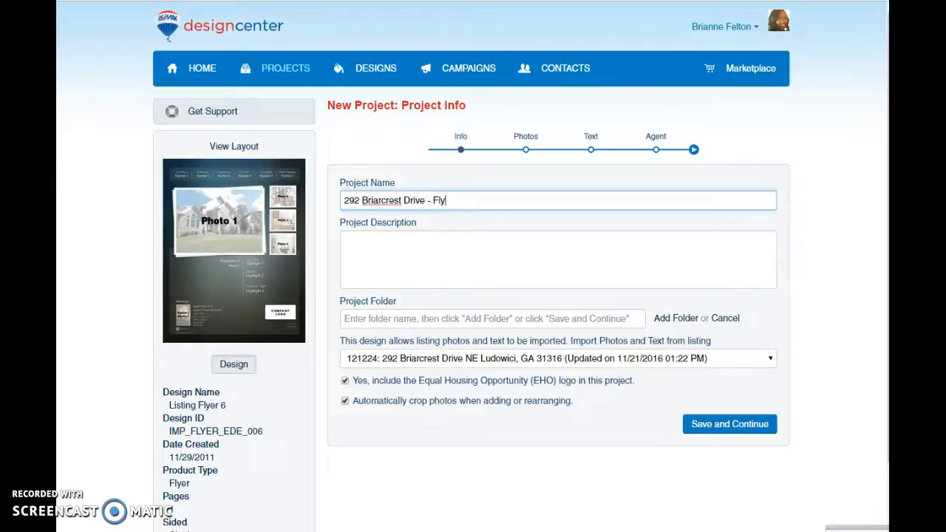
{"action": "type", "text": "er"}
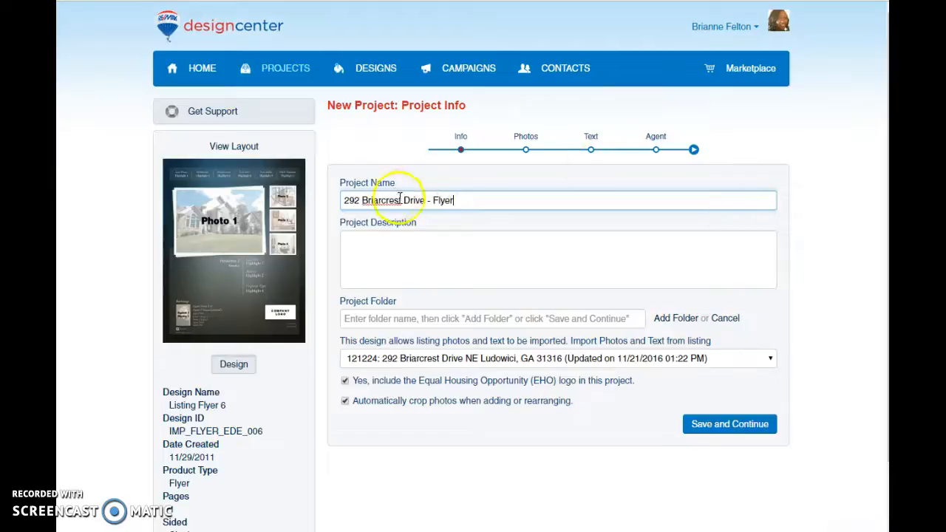
{"action": "left_click_drag", "start_coordinate": [425, 200], "coordinate": [323, 194]}
{"action": "key", "text": "ctrl+c"}
{"action": "left_click", "coordinate": [473, 318]}
{"action": "key", "text": "ctrl+v"}
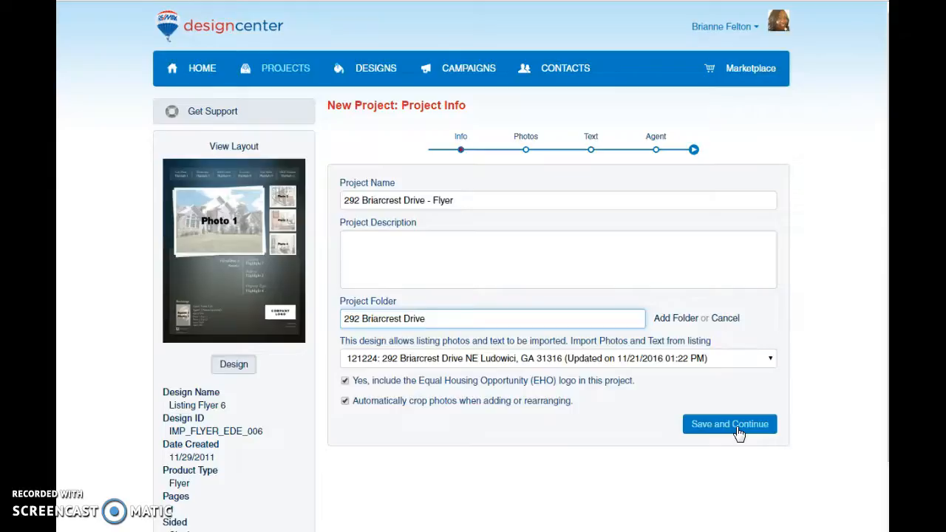
Save the flyer's project info and confirm creating the project.
{"action": "left_click", "coordinate": [727, 427]}
{"action": "left_click", "coordinate": [727, 427]}
{"action": "left_click", "coordinate": [602, 362]}
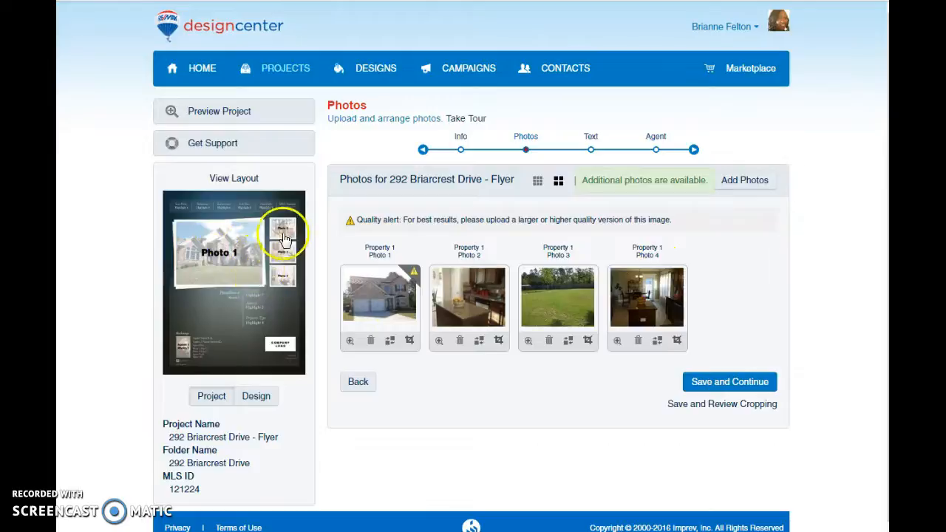
Accept the flyer's imported photos, listing text and agent info to finish the project.
{"action": "left_click", "coordinate": [738, 386]}
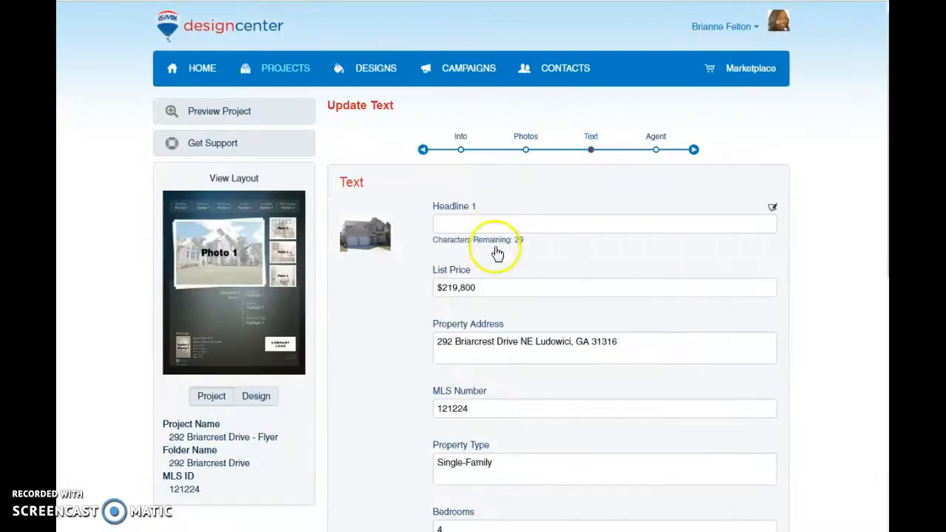
{"action": "scroll", "coordinate": [623, 340], "scroll_direction": "down", "scroll_amount": 4}
{"action": "scroll", "coordinate": [623, 344], "scroll_direction": "down", "scroll_amount": 2}
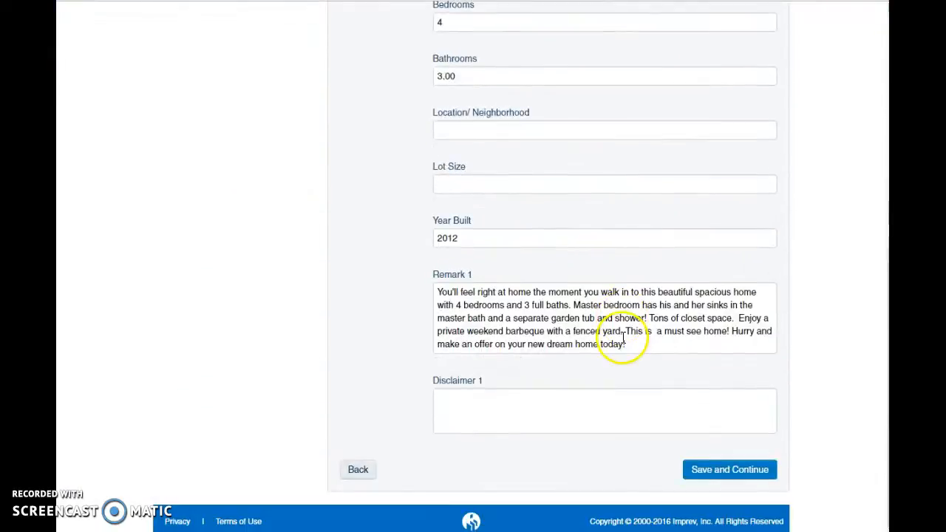
{"action": "left_click", "coordinate": [730, 476]}
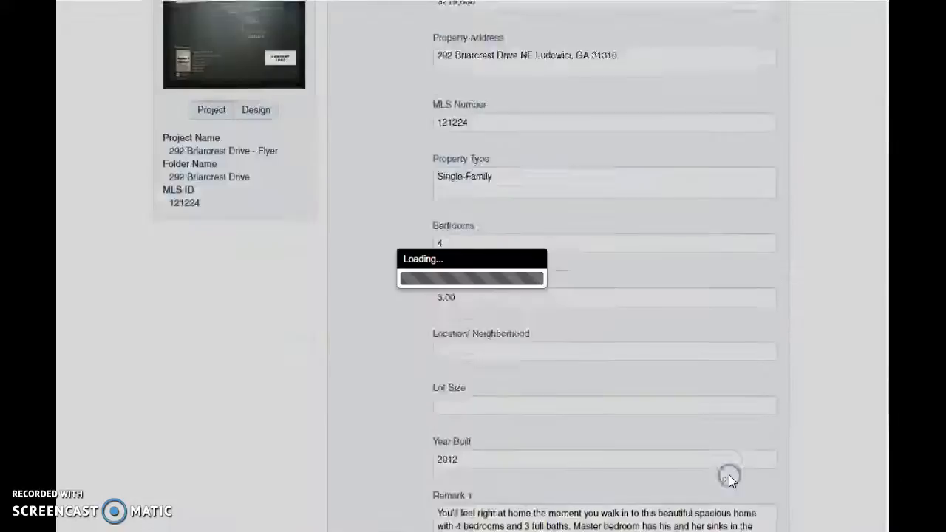
{"action": "scroll", "coordinate": [651, 391], "scroll_direction": "down", "scroll_amount": 1}
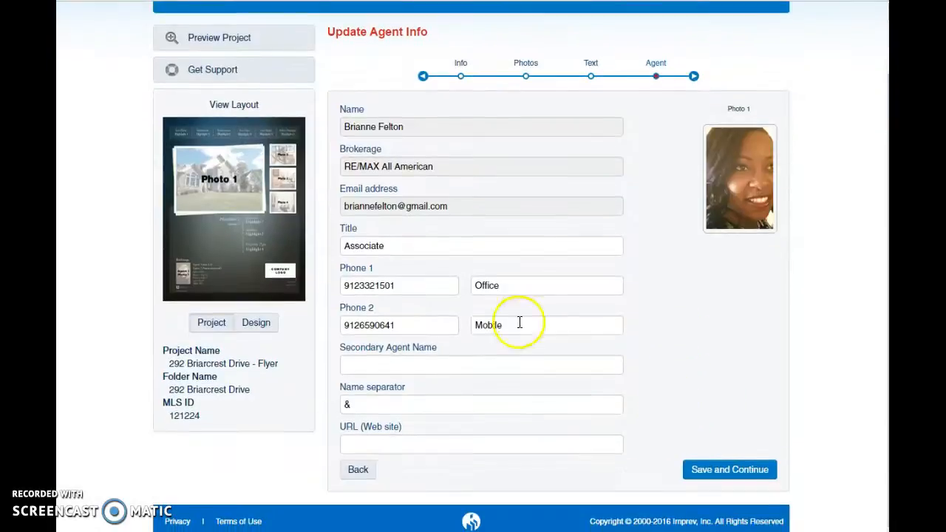
{"action": "left_click", "coordinate": [717, 470]}
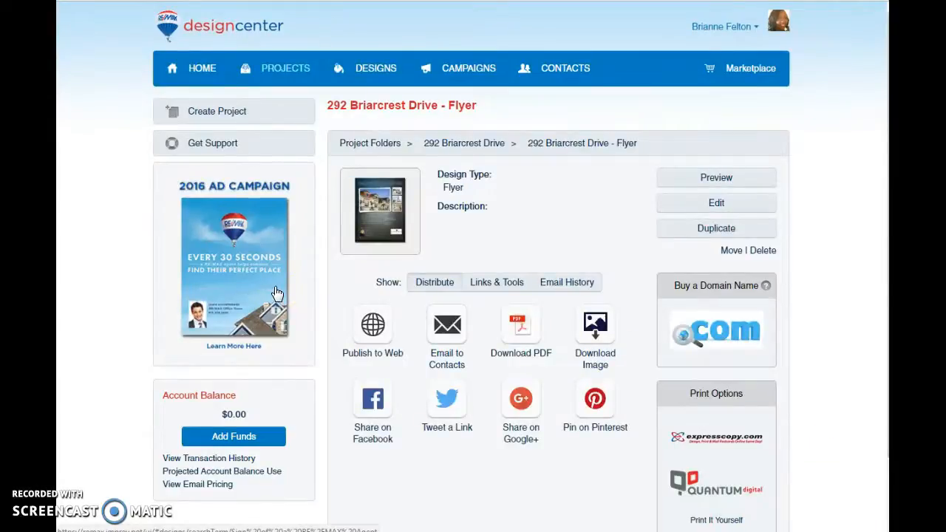
Open the design gallery and show the Craigslist Ad designs.
{"action": "left_click", "coordinate": [371, 72]}
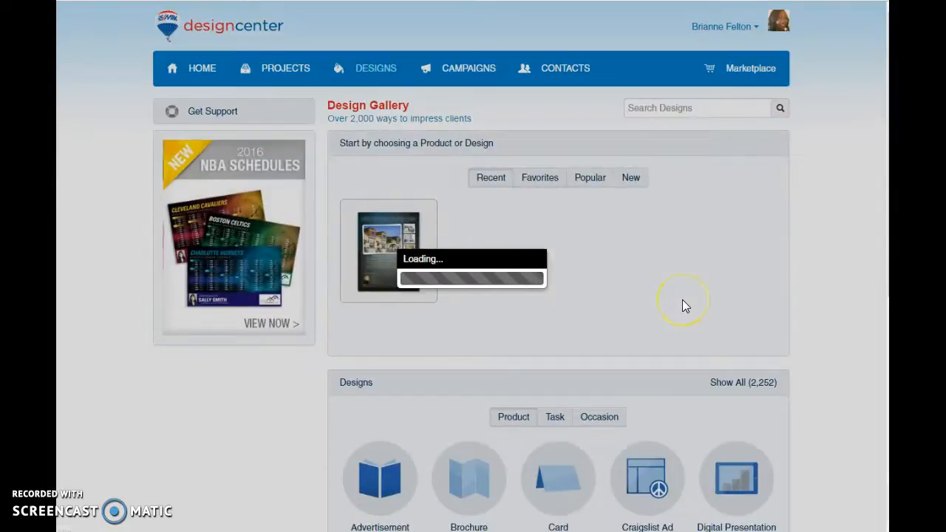
{"action": "scroll", "coordinate": [710, 325], "scroll_direction": "down", "scroll_amount": 3}
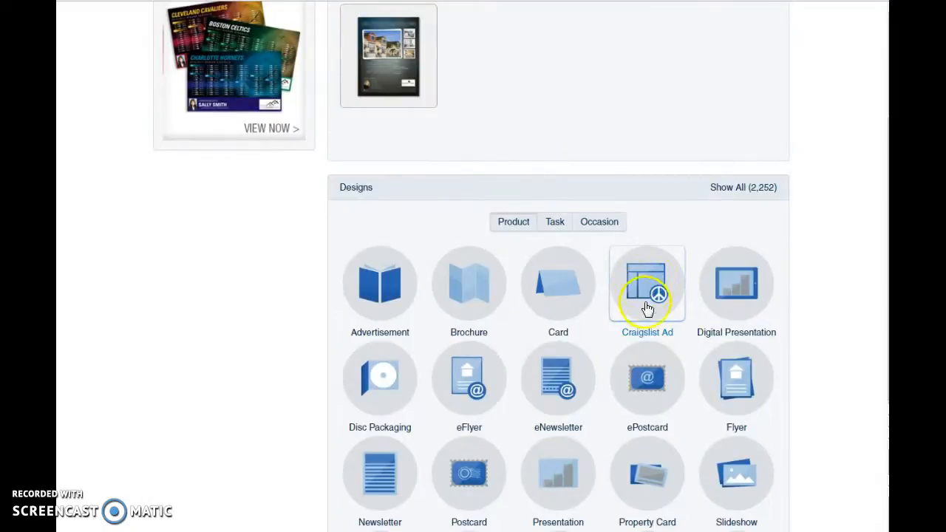
{"action": "scroll", "coordinate": [414, 205], "scroll_direction": "up", "scroll_amount": 3}
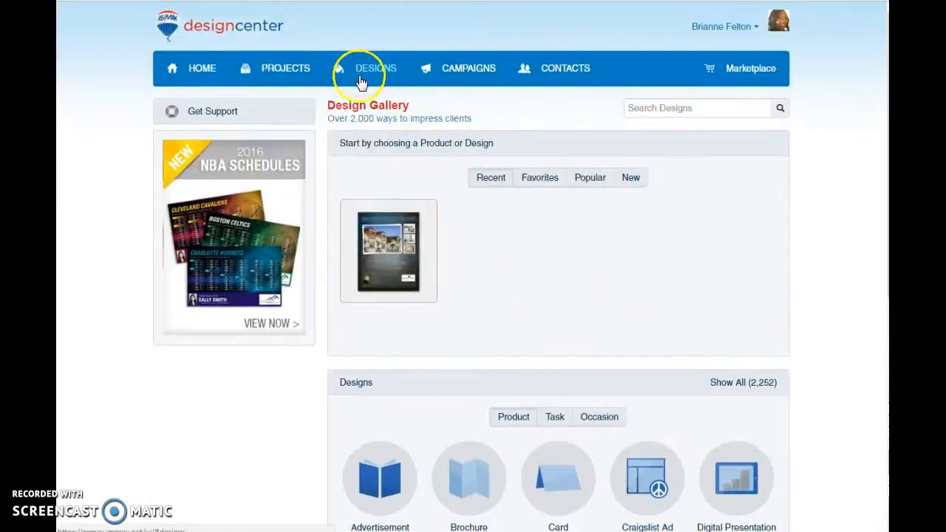
{"action": "scroll", "coordinate": [564, 281], "scroll_direction": "down", "scroll_amount": 3}
{"action": "left_click", "coordinate": [652, 304]}
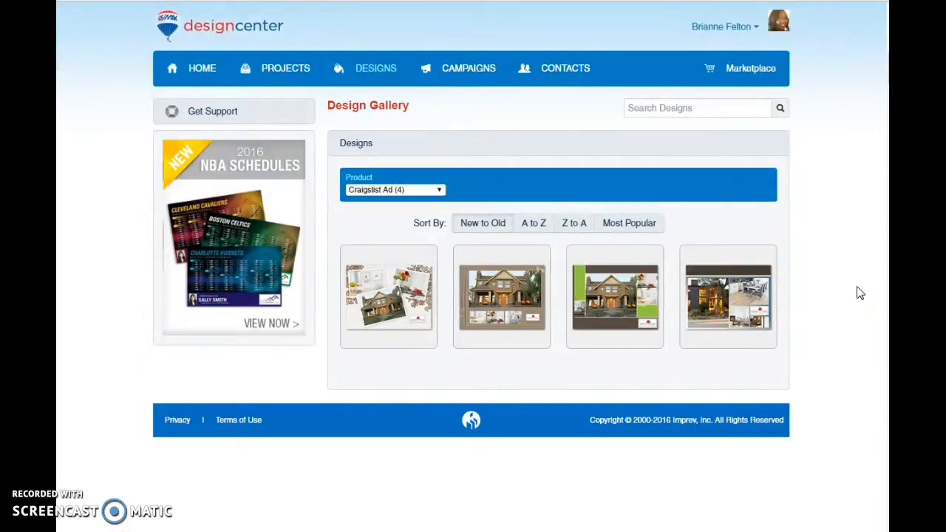
View the sample of the Craigslist Ad 1 design and select that design for a new project.
{"action": "left_click", "coordinate": [739, 291]}
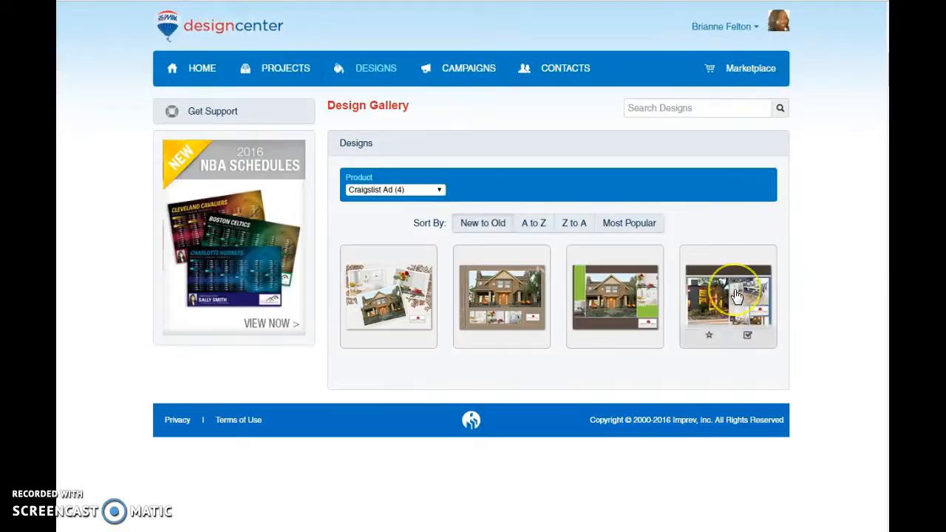
{"action": "left_click", "coordinate": [737, 295]}
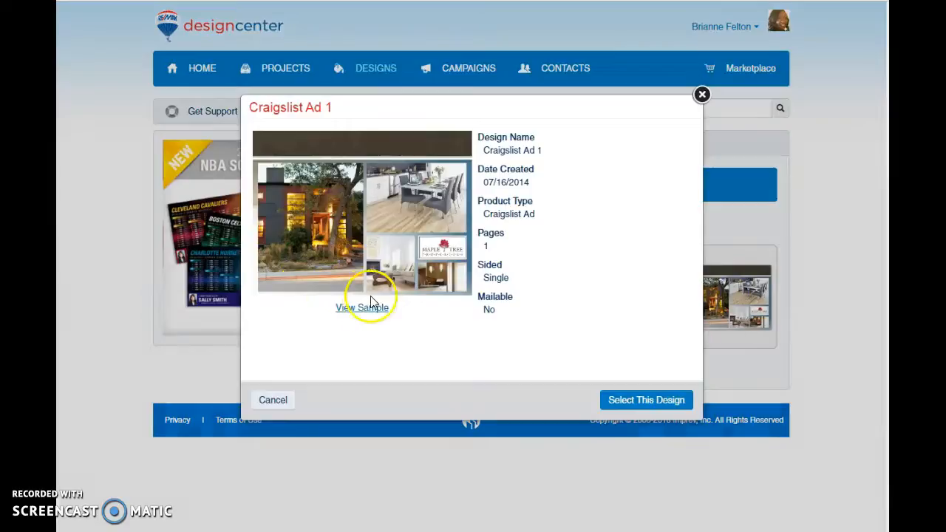
{"action": "left_click", "coordinate": [362, 308]}
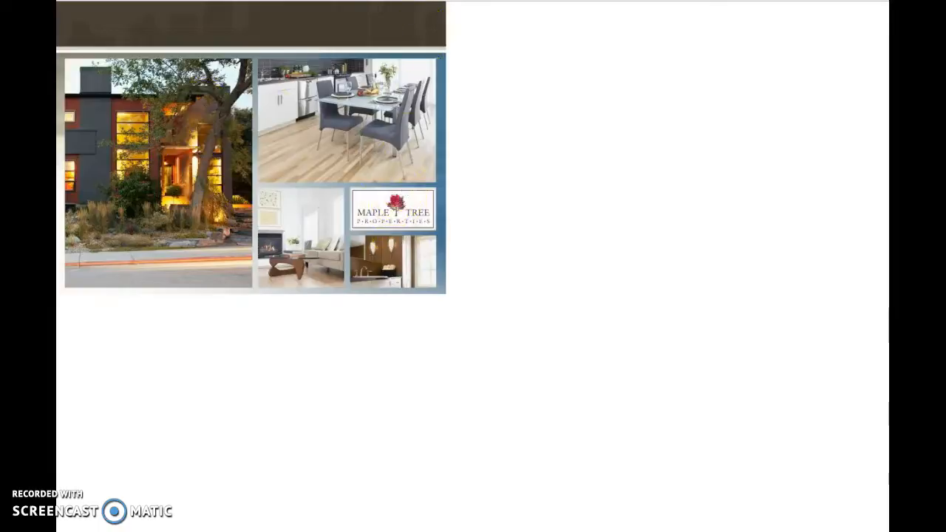
{"action": "key", "text": "ctrl+w"}
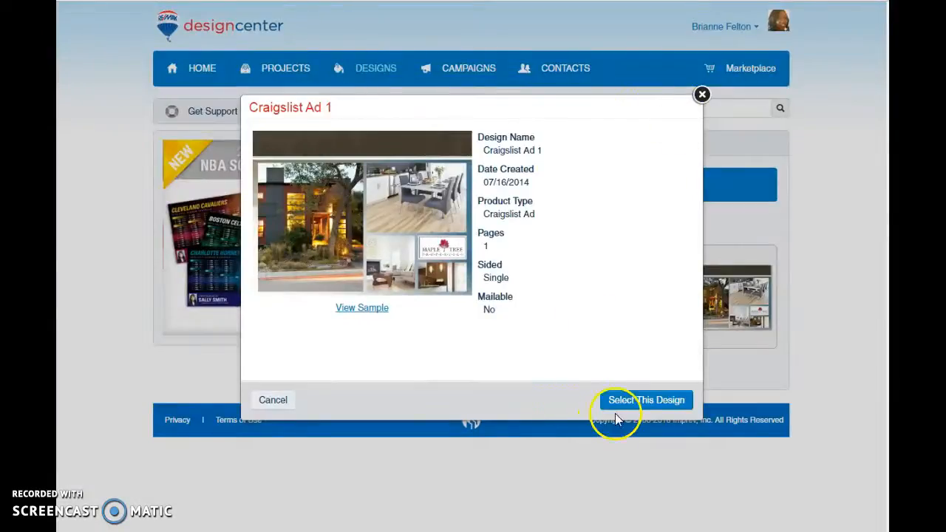
{"action": "left_click", "coordinate": [637, 404]}
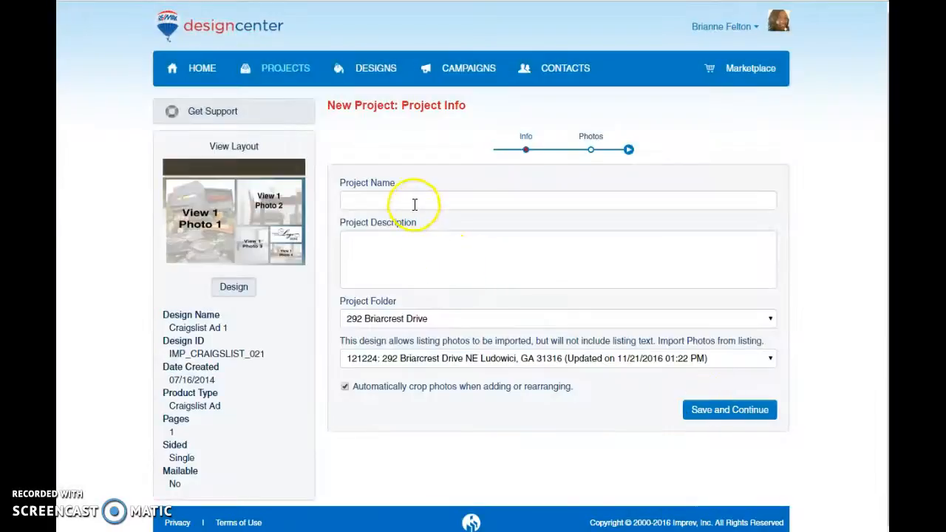
Name the new project with the property's street address followed by "- Craigslist Ad".
{"action": "left_click", "coordinate": [424, 201]}
{"action": "type", "text": "292"}
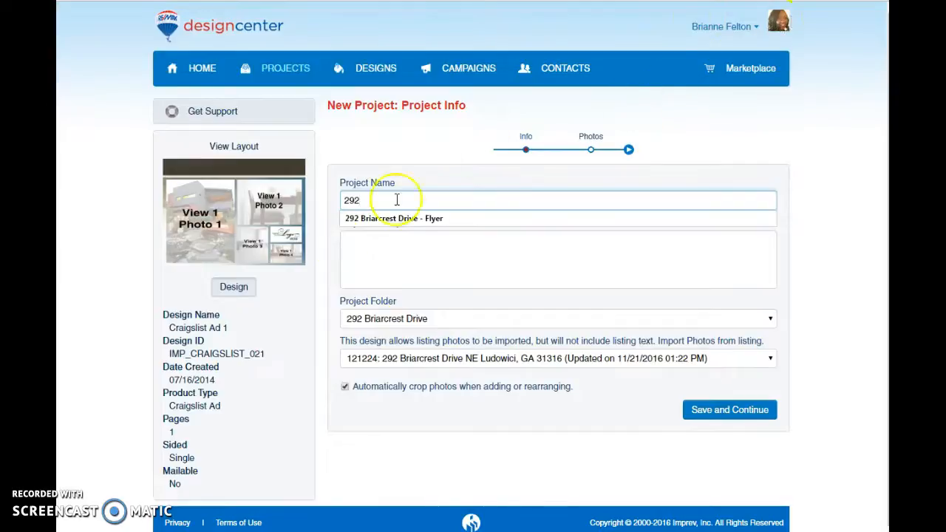
{"action": "left_click", "coordinate": [364, 219]}
{"action": "double_click", "coordinate": [438, 200]}
{"action": "type", "text": "Craigslist Ad"}
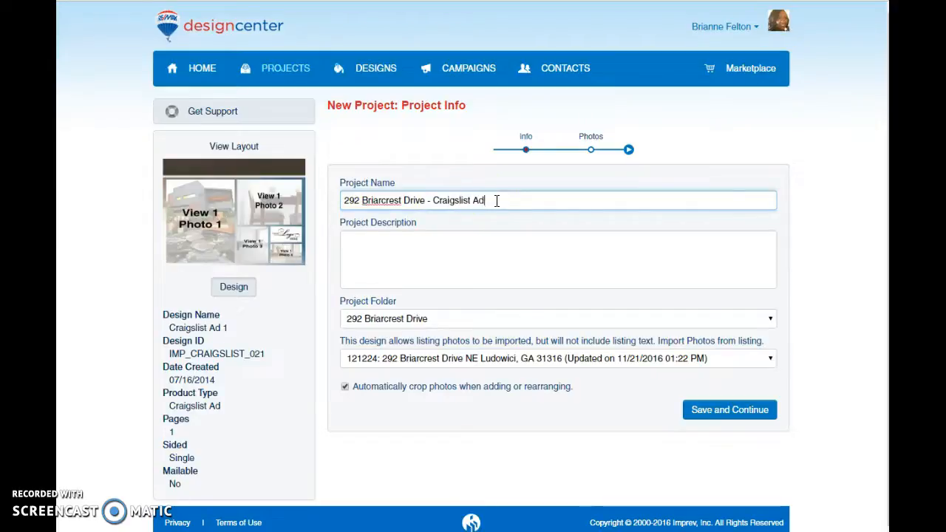
Save the Craigslist ad's project info and confirm creating the project with the imported listing photos.
{"action": "left_click", "coordinate": [708, 413]}
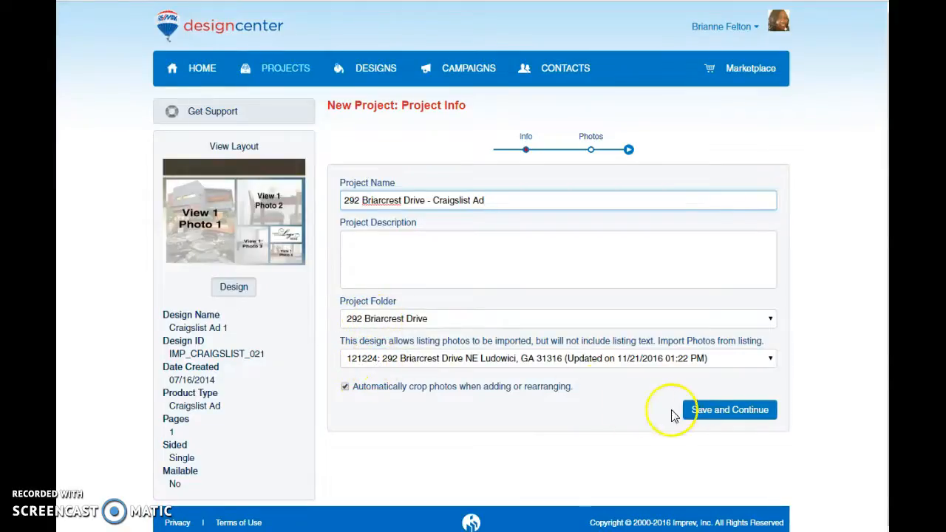
{"action": "left_click", "coordinate": [724, 415]}
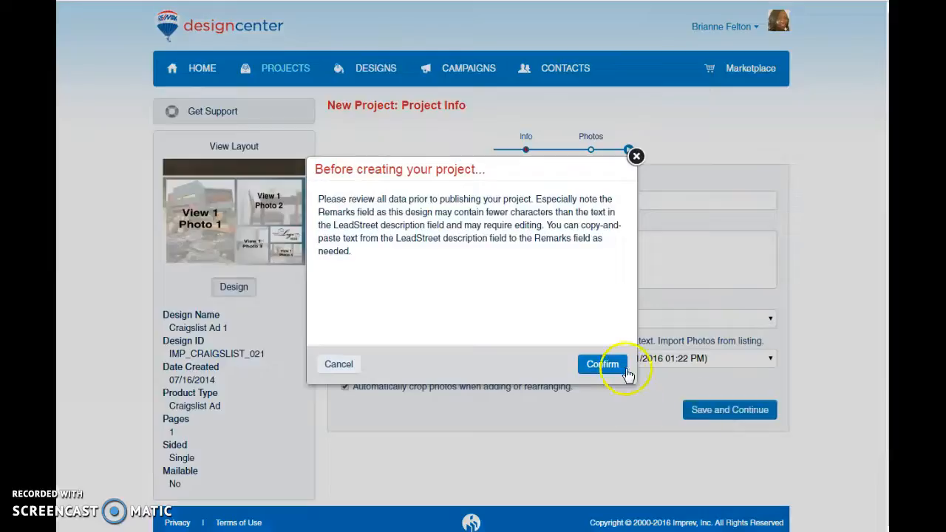
{"action": "left_click", "coordinate": [613, 366]}
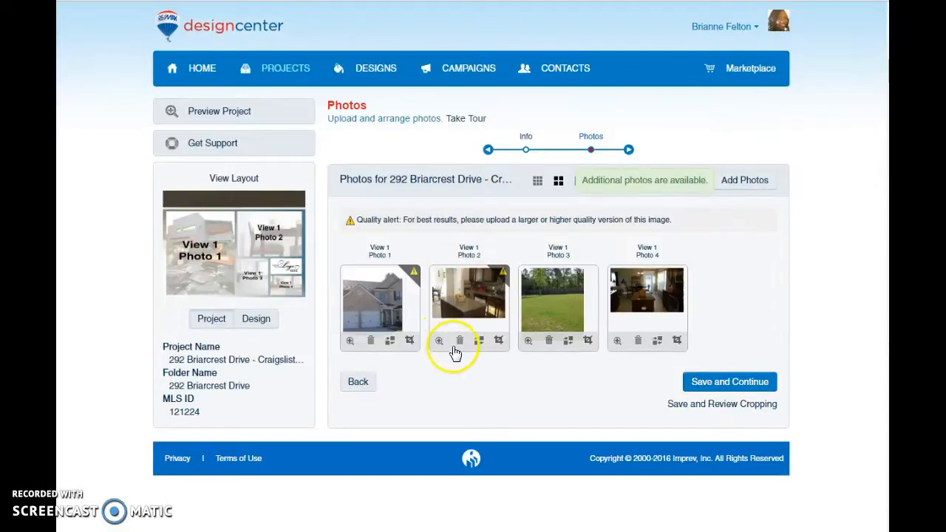
Replace the Craigslist ad's second photo with the project photo of the dark kitchen and dining area, and save the photo selection.
{"action": "left_click", "coordinate": [459, 340]}
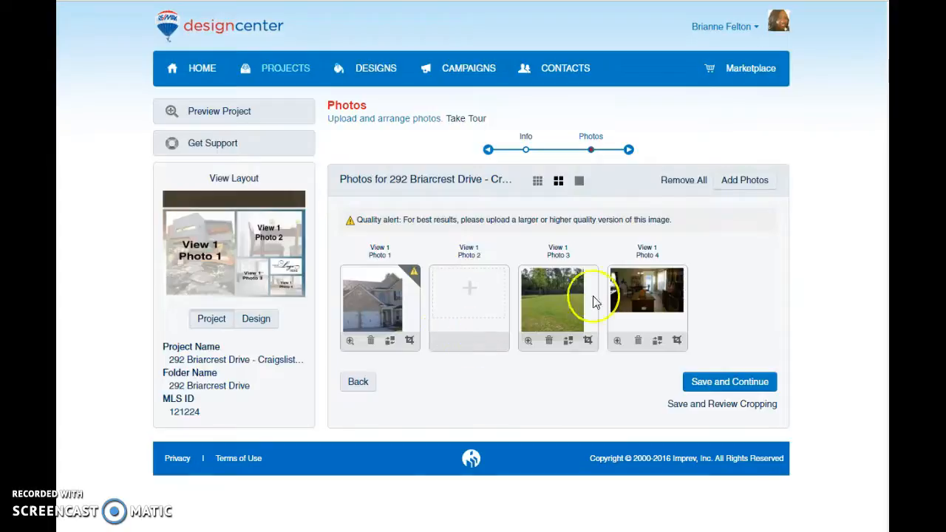
{"action": "left_click", "coordinate": [750, 187]}
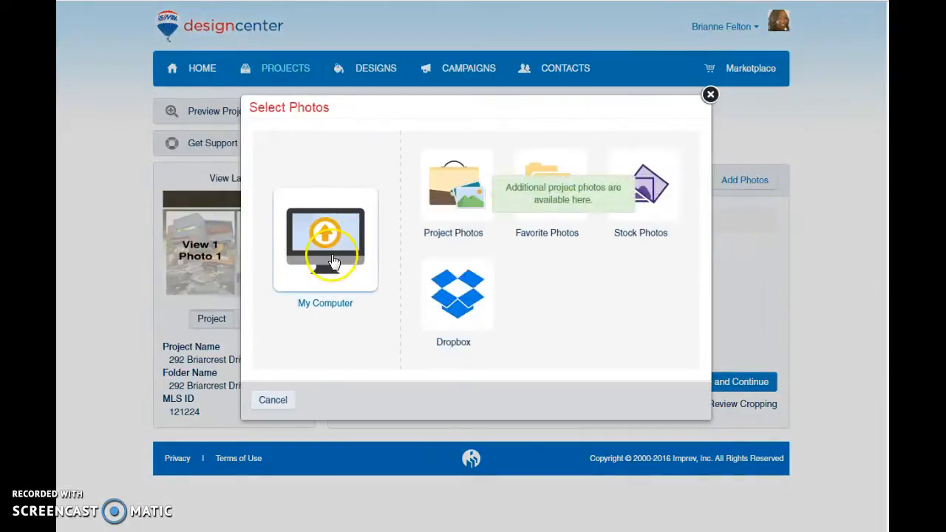
{"action": "left_click", "coordinate": [455, 210]}
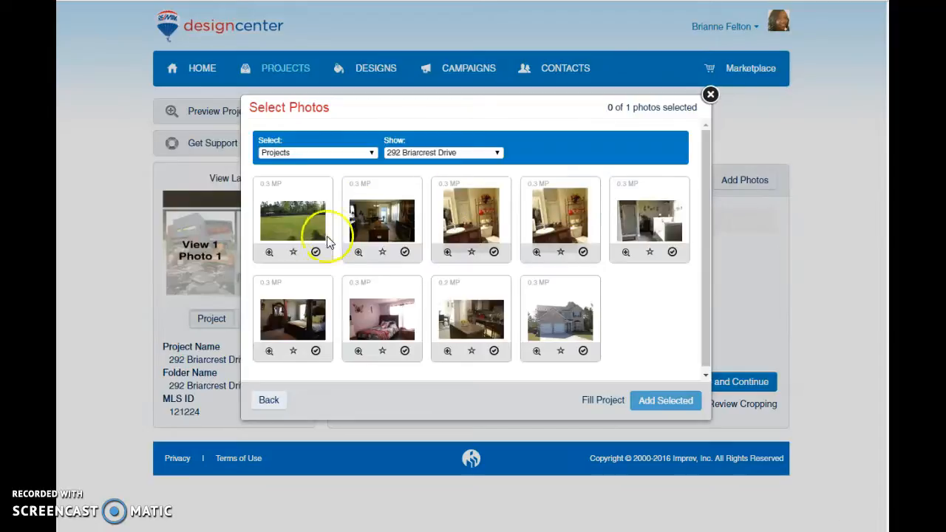
{"action": "left_click", "coordinate": [435, 152]}
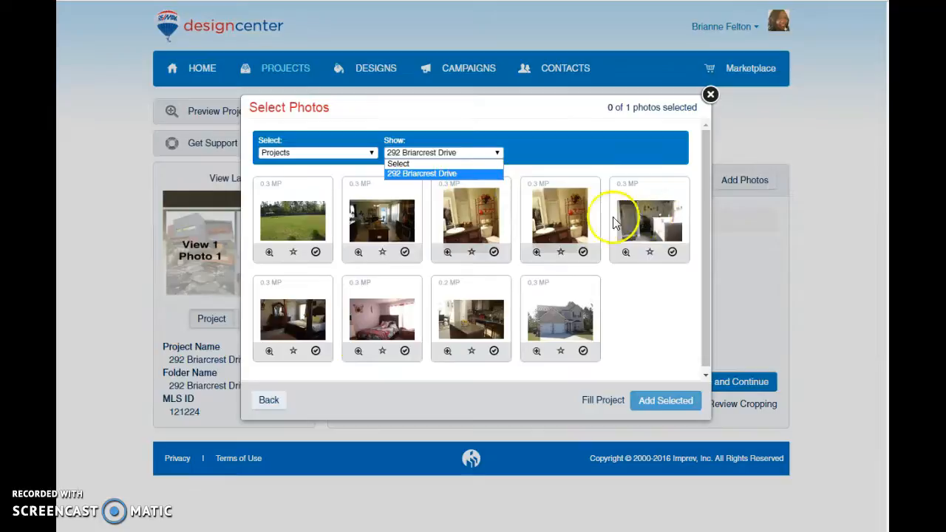
{"action": "left_click", "coordinate": [382, 217]}
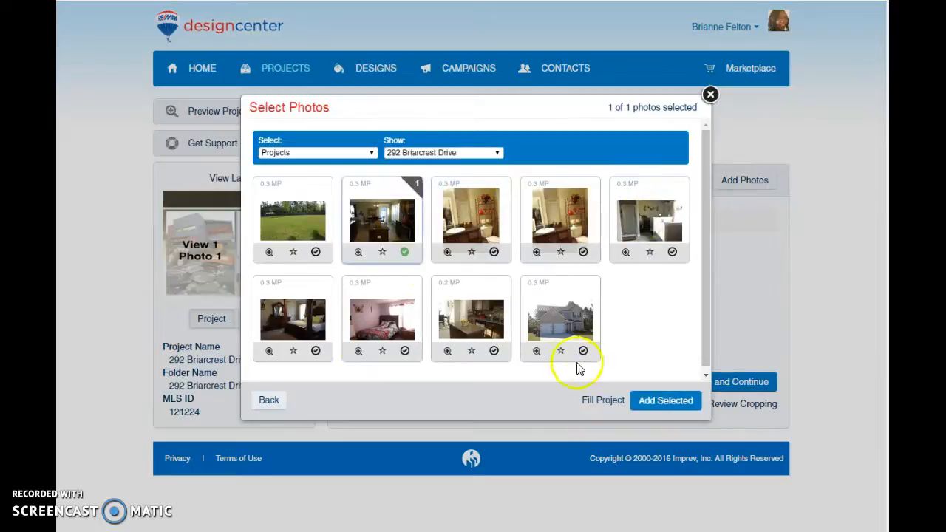
{"action": "left_click", "coordinate": [644, 403]}
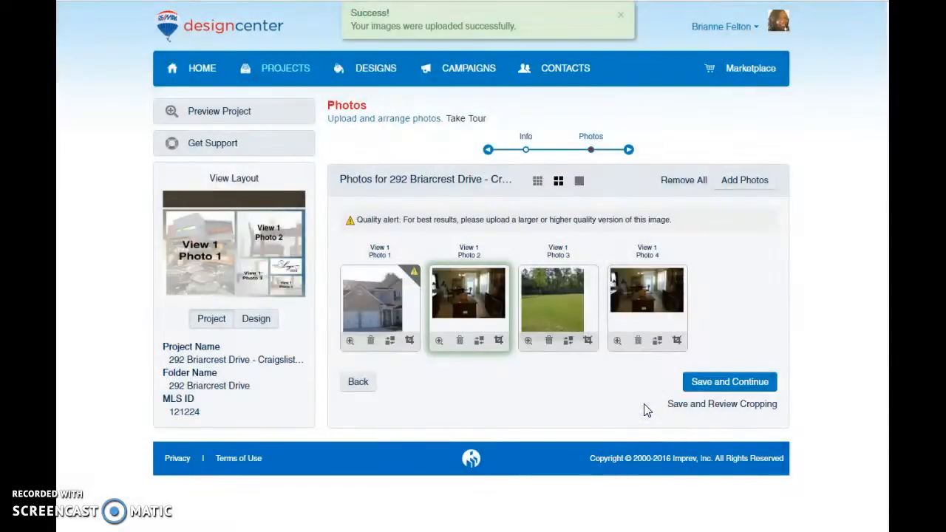
{"action": "left_click", "coordinate": [713, 386]}
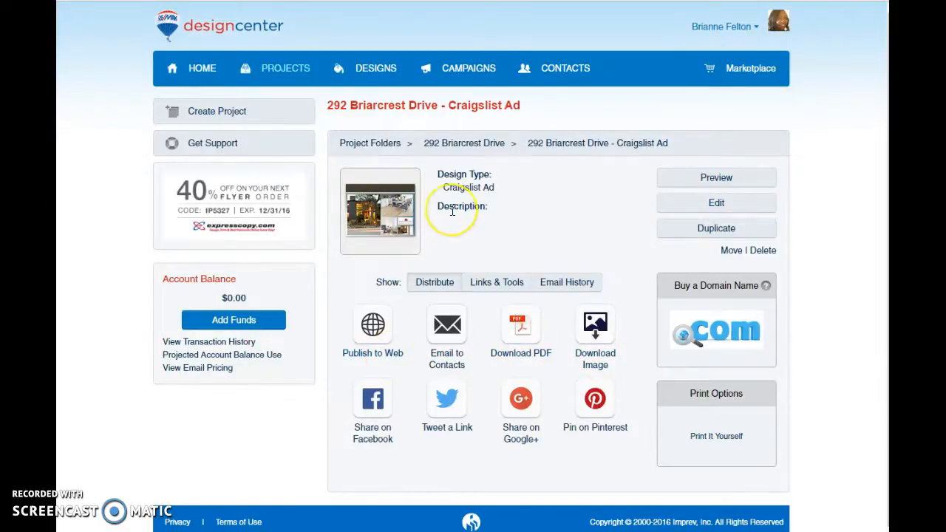
Publish the Craigslist ad to the web as a web page at 100% size and select its full link for copying.
{"action": "left_click", "coordinate": [386, 353]}
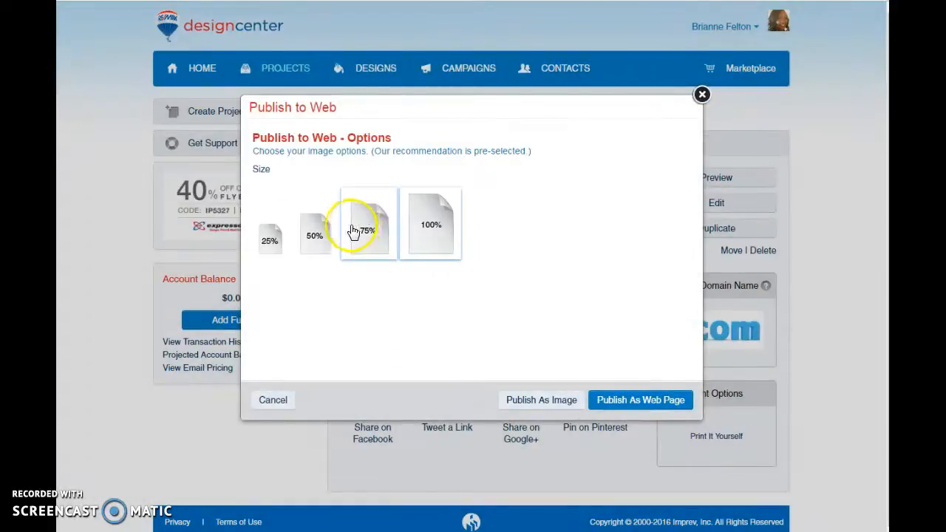
{"action": "left_click", "coordinate": [370, 232]}
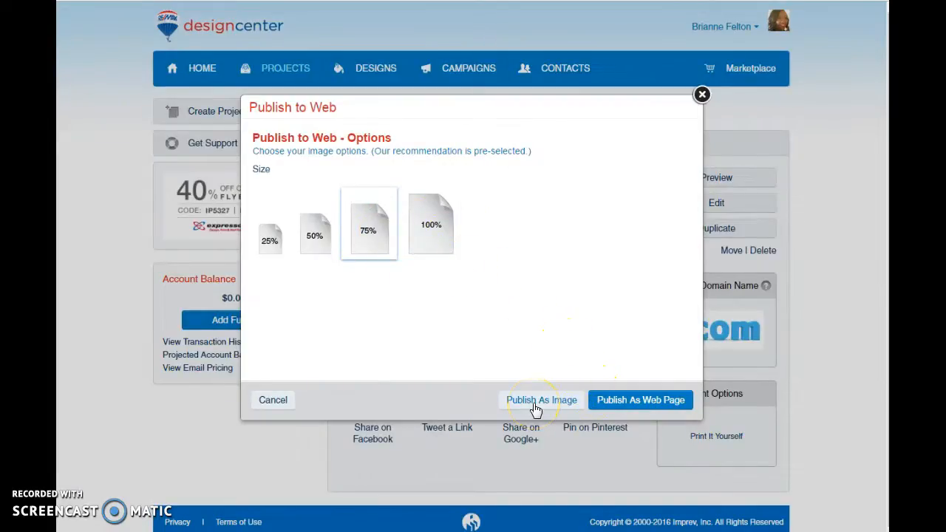
{"action": "left_click", "coordinate": [447, 217]}
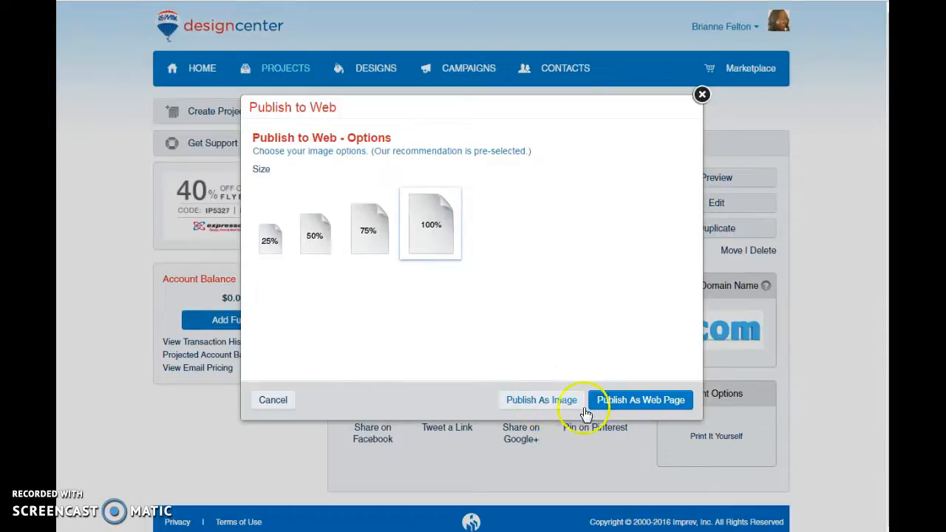
{"action": "left_click", "coordinate": [623, 400]}
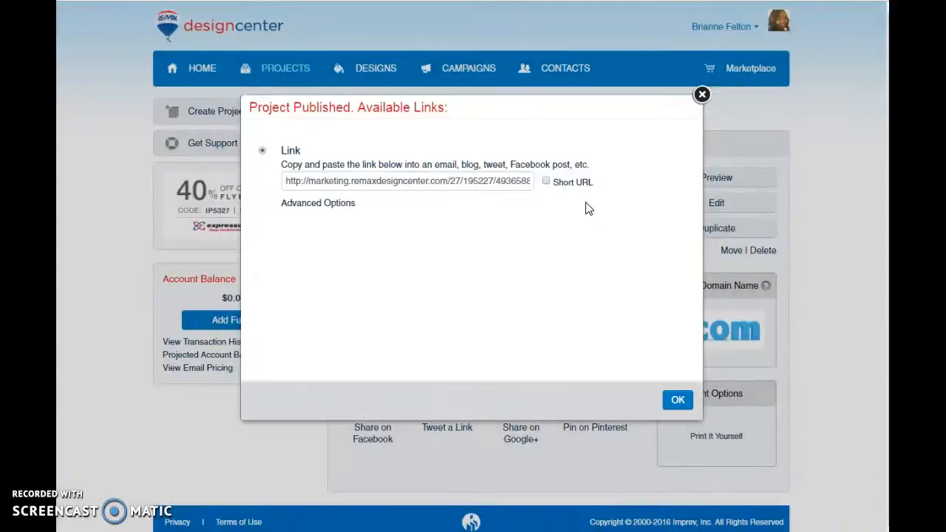
{"action": "left_click", "coordinate": [492, 180]}
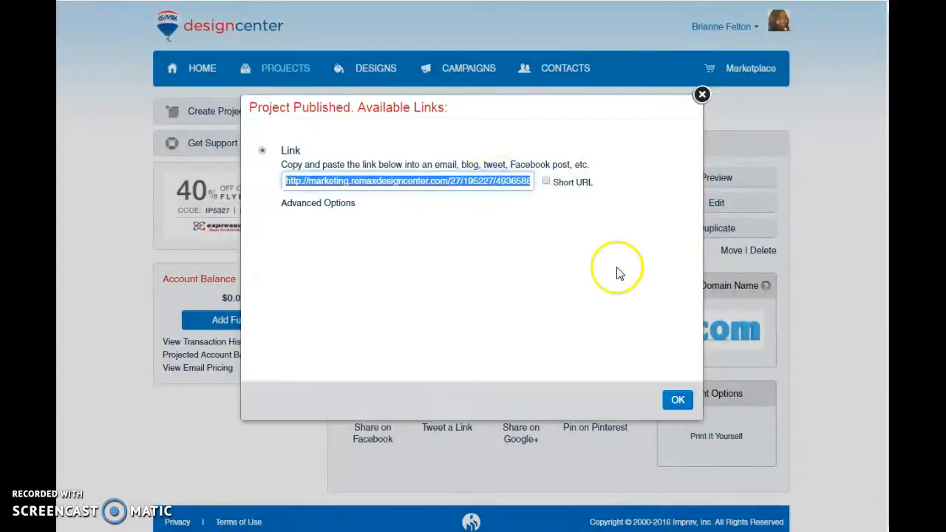
{"action": "left_click", "coordinate": [702, 96]}
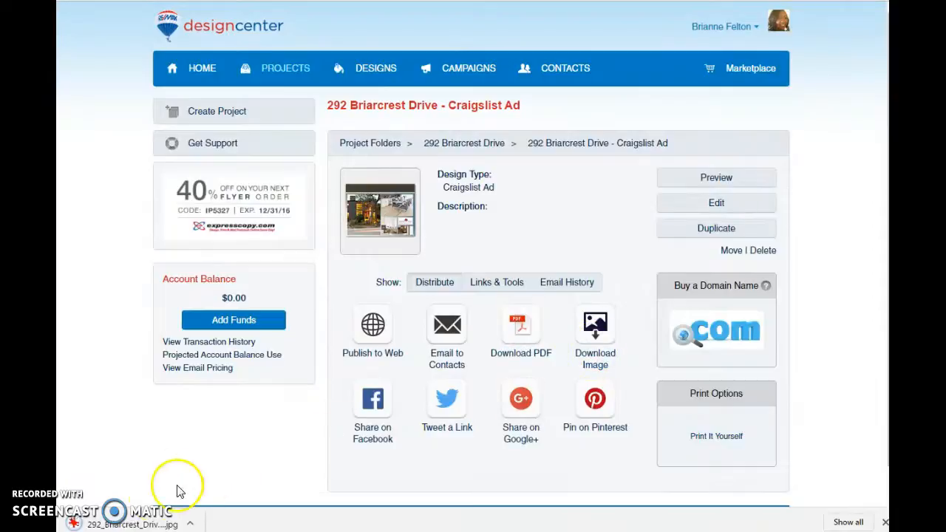
Open the downloaded Craigslist ad image in IrfanView, enlarge the window to examine the photo layout and logo, and close it.
{"action": "left_click", "coordinate": [135, 525]}
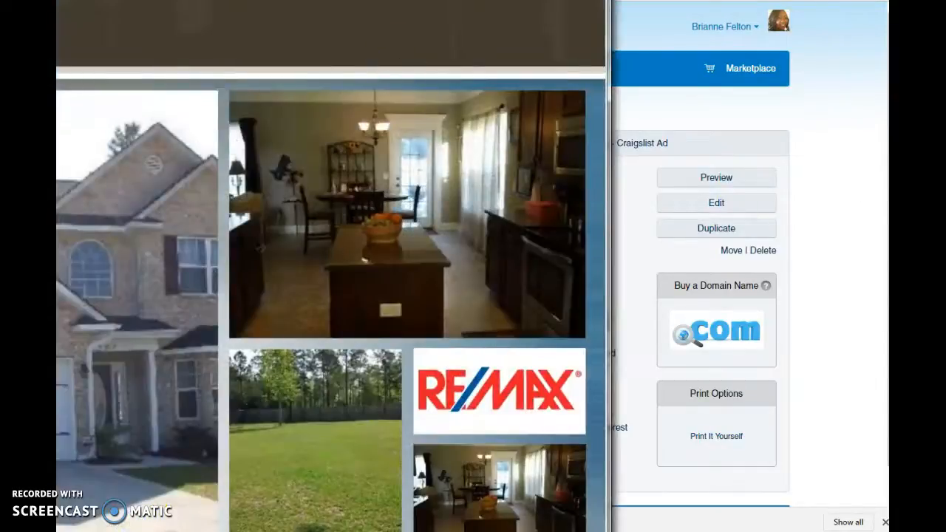
{"action": "left_click_drag", "start_coordinate": [610, 0], "coordinate": [352, 198]}
{"action": "left_click_drag", "start_coordinate": [234, 214], "coordinate": [511, 28]}
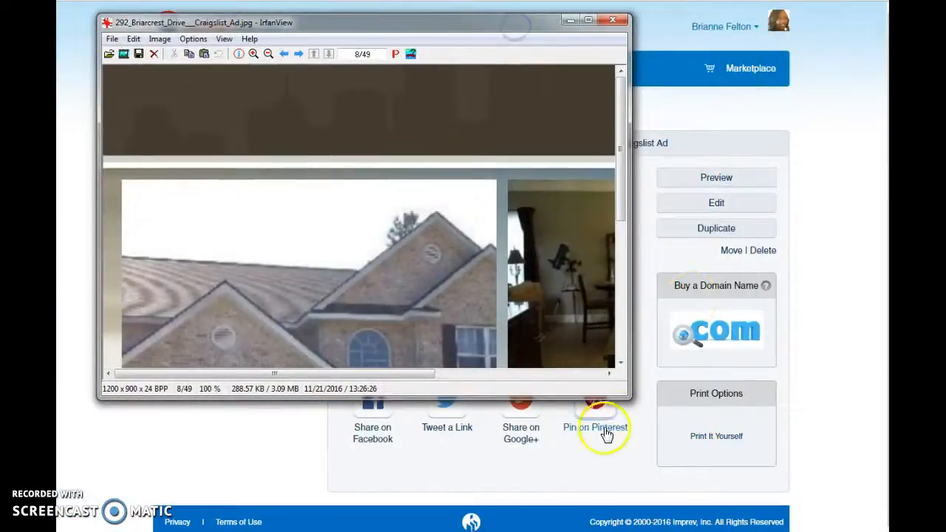
{"action": "left_click_drag", "start_coordinate": [629, 399], "coordinate": [872, 496]}
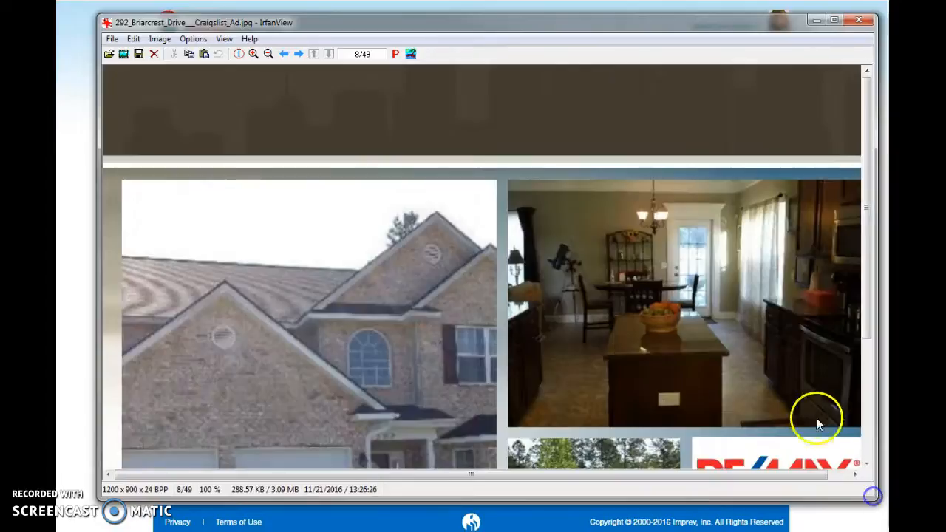
{"action": "scroll", "coordinate": [815, 418], "scroll_direction": "down", "scroll_amount": 5}
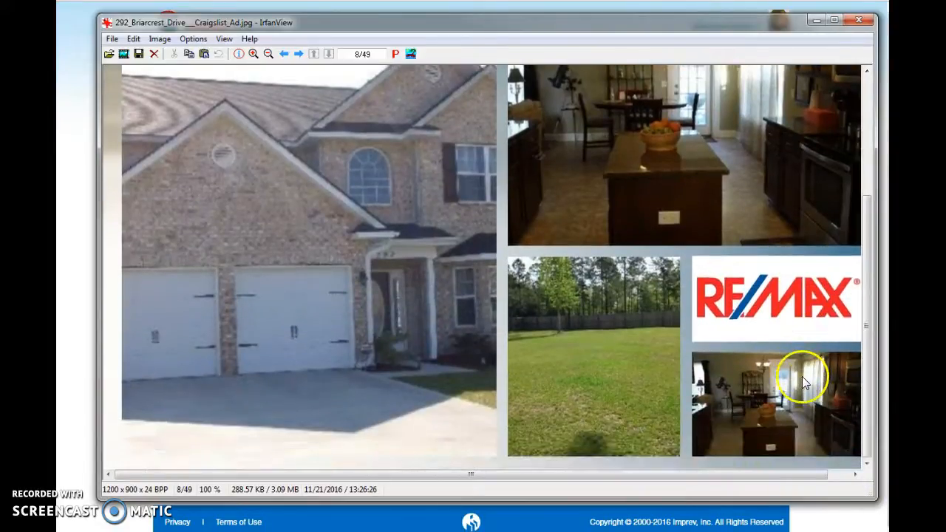
{"action": "left_click_drag", "start_coordinate": [764, 474], "coordinate": [859, 452]}
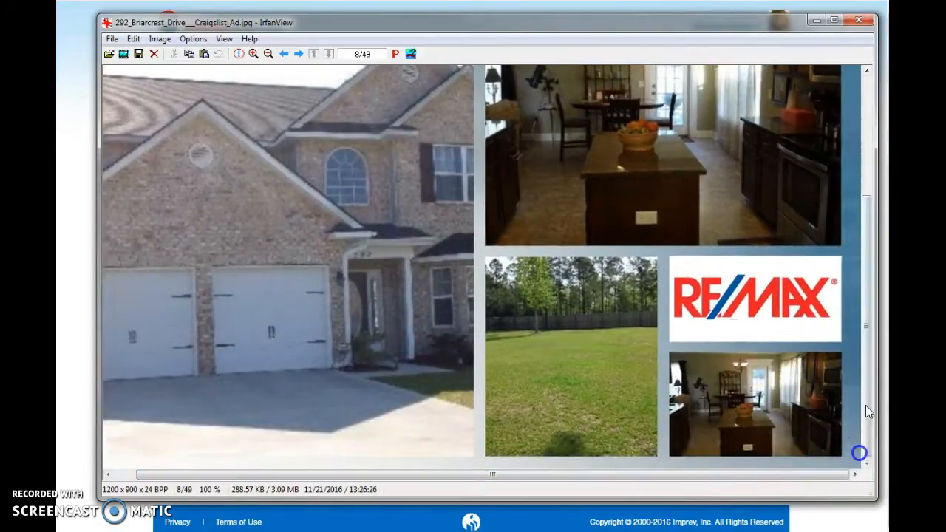
{"action": "left_click", "coordinate": [859, 20]}
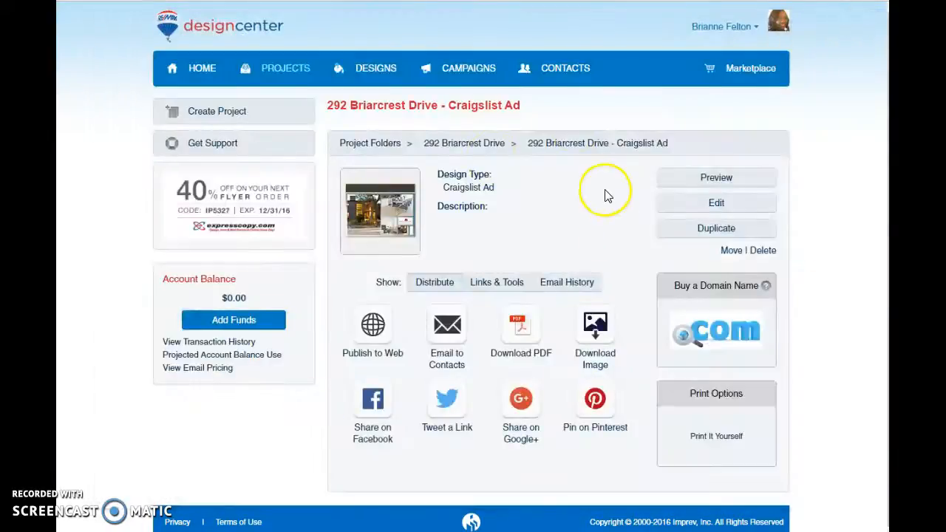